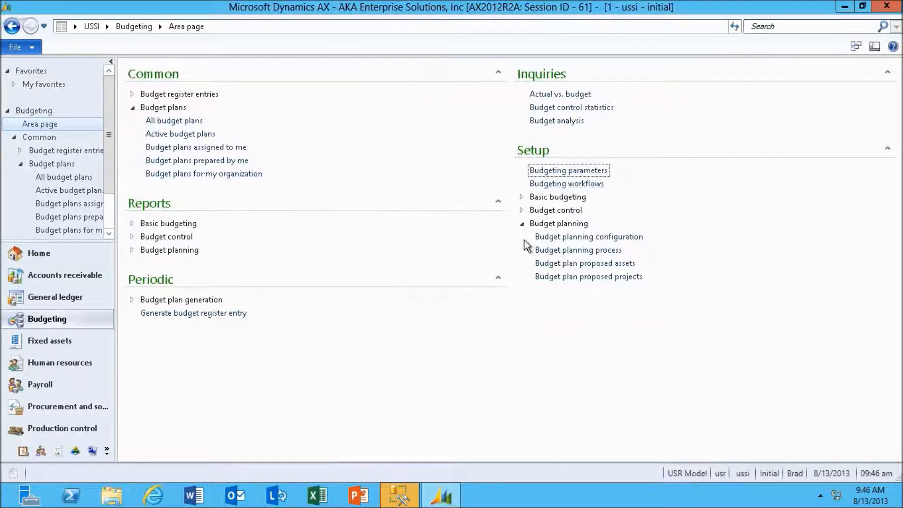
# Examine the responsibility centers and their assigned workflows under process administration for the FY2013R1 budget planning process, and close the form
pyautogui.click(526, 213)
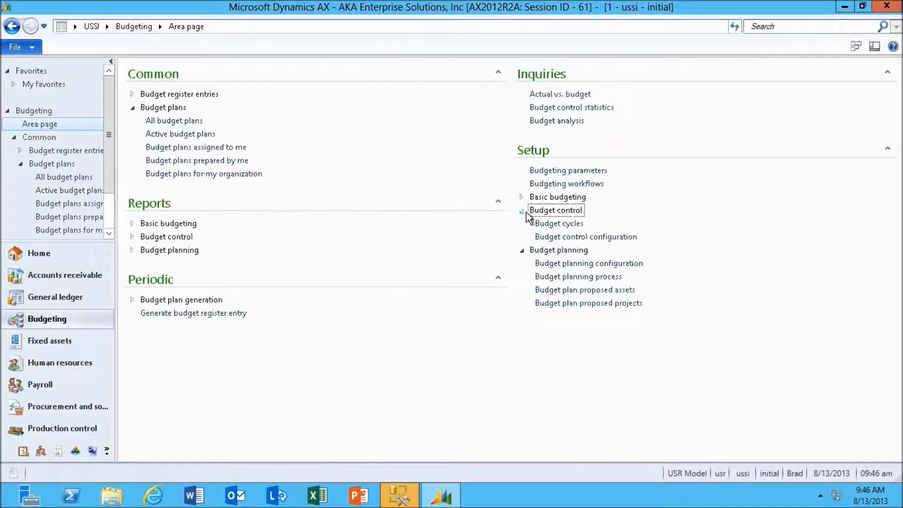
pyautogui.click(562, 277)
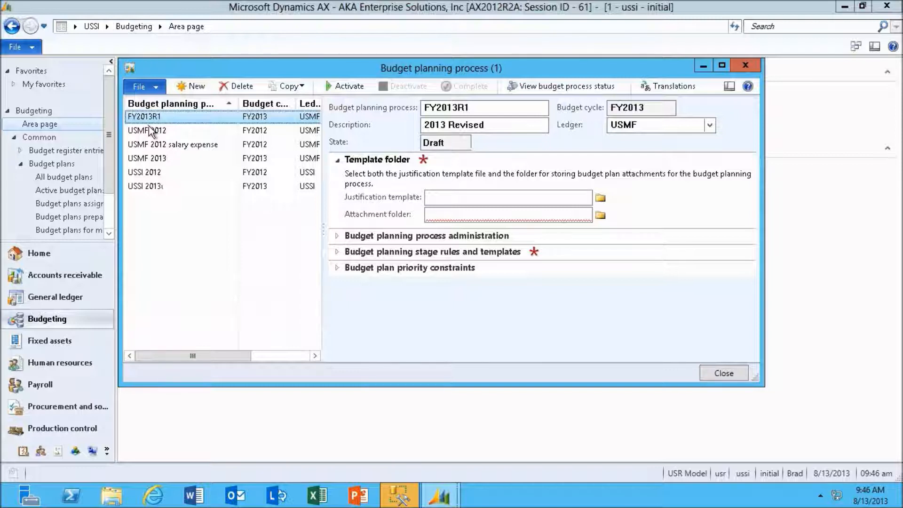
pyautogui.click(336, 236)
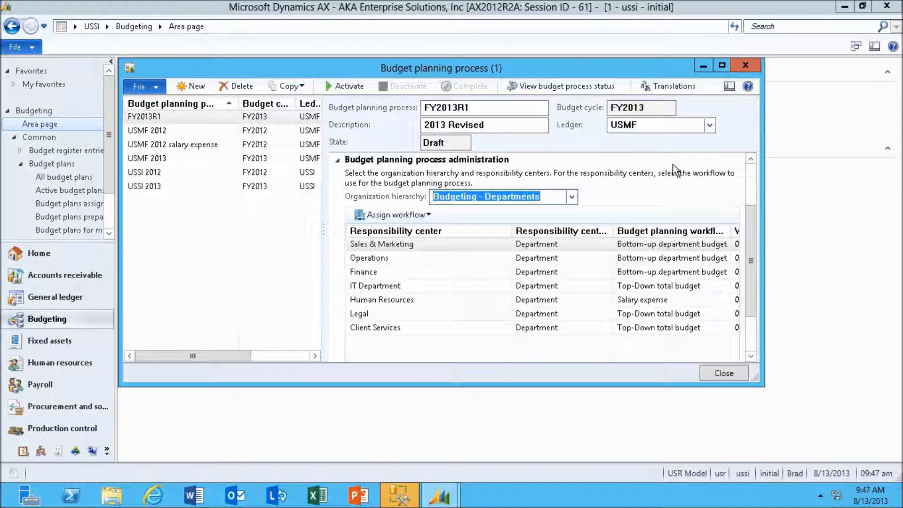
pyautogui.click(718, 64)
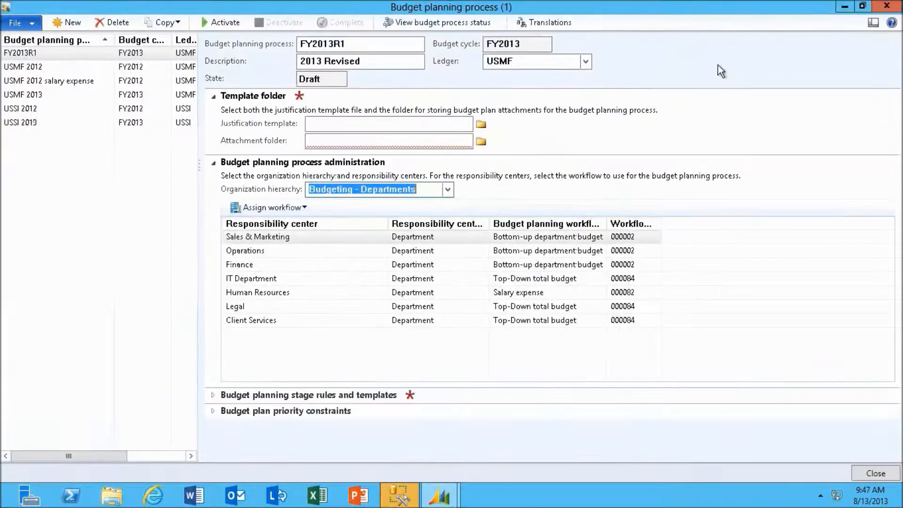
pyautogui.moveTo(522, 243)
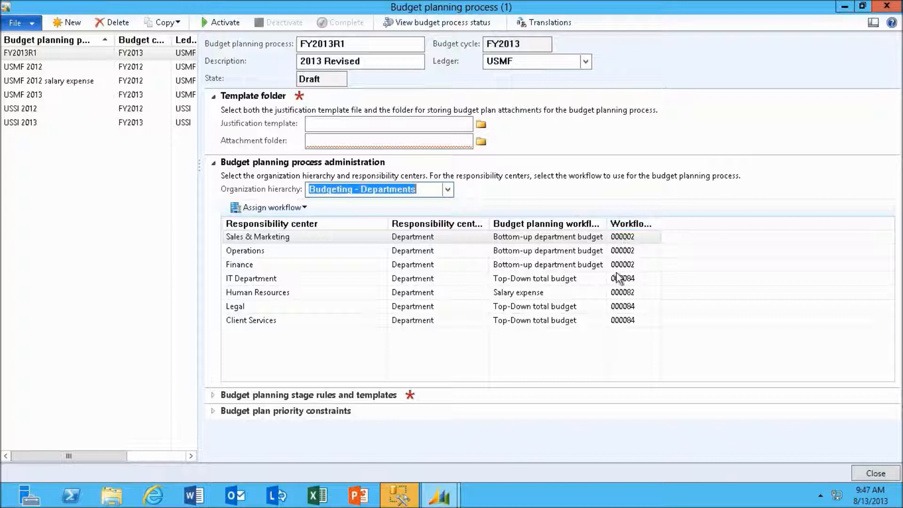
pyautogui.moveTo(616, 284)
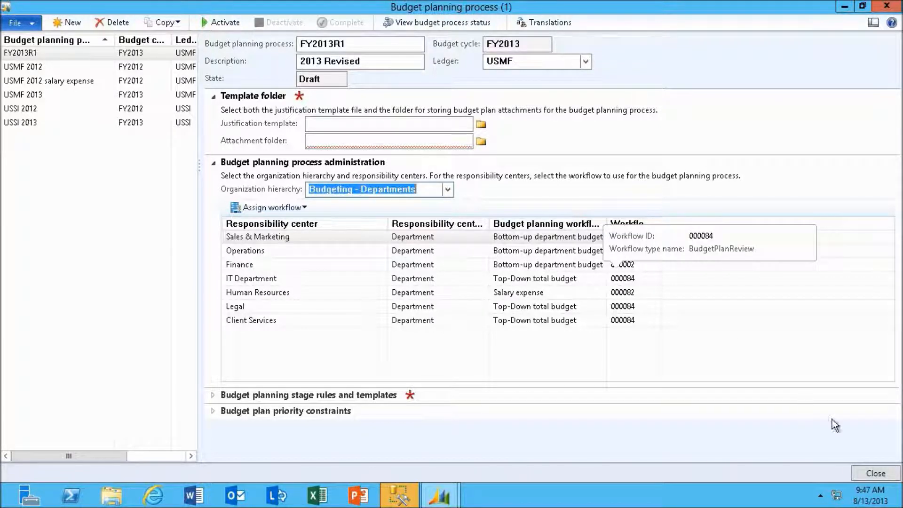
pyautogui.click(868, 475)
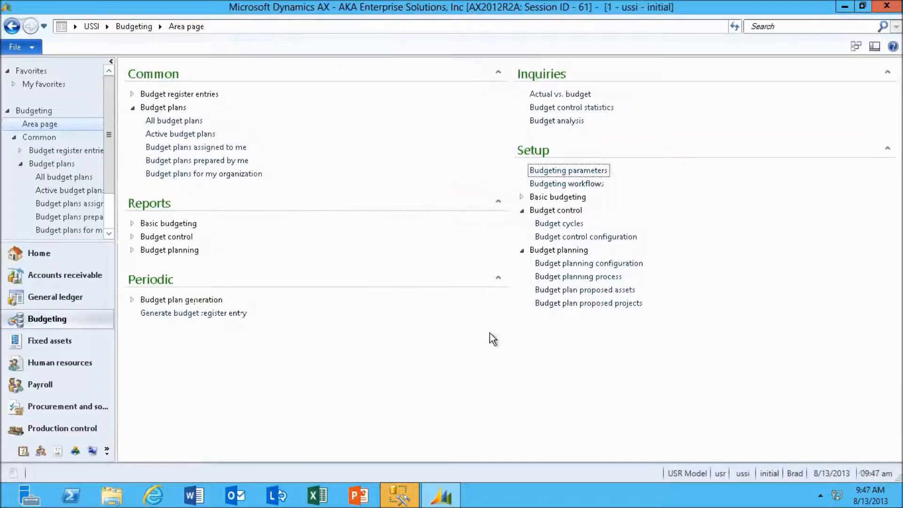
# Start generating a budget plan from general ledger, with source fiscal year 2013, Period 1 to Period 12, and the Expense account type
pyautogui.click(169, 300)
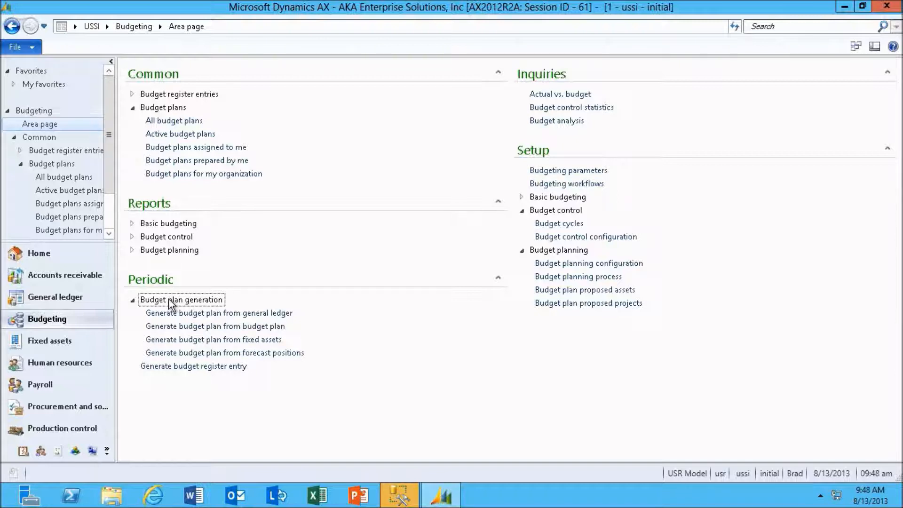
pyautogui.click(184, 313)
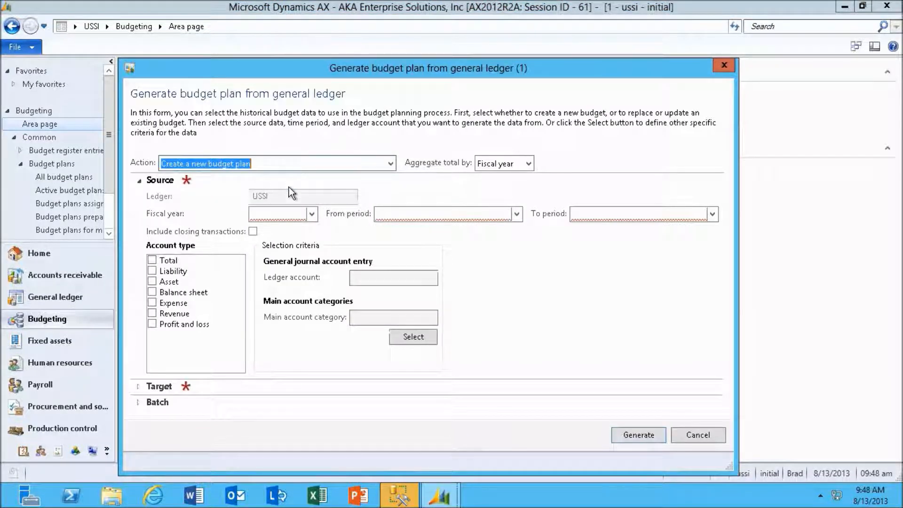
pyautogui.click(312, 214)
pyautogui.click(265, 291)
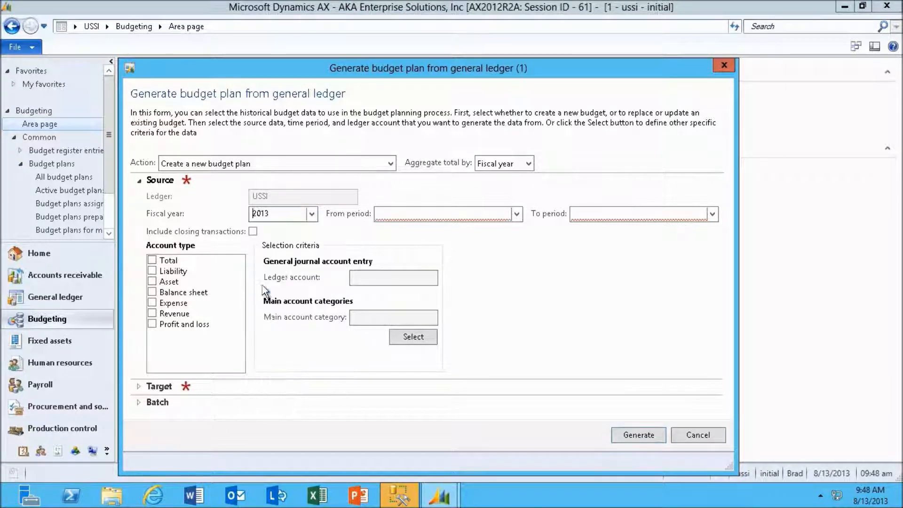
pyautogui.click(517, 214)
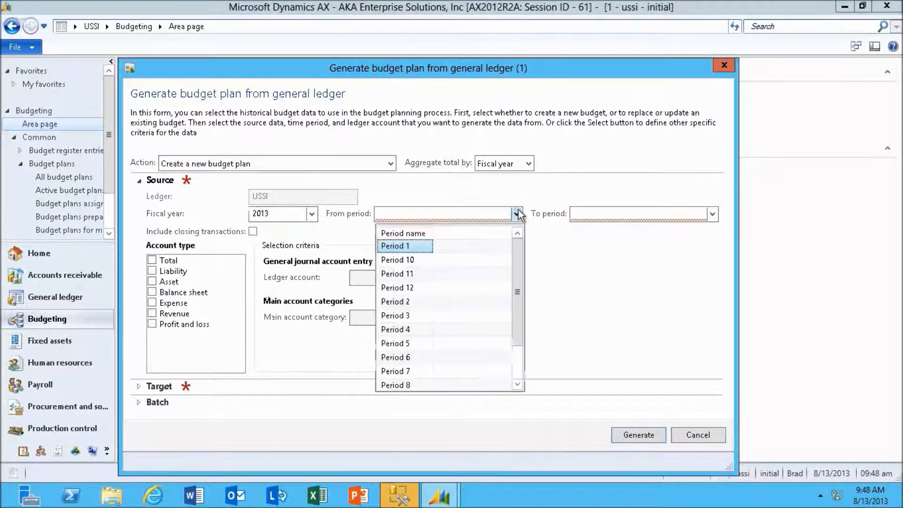
pyautogui.click(410, 246)
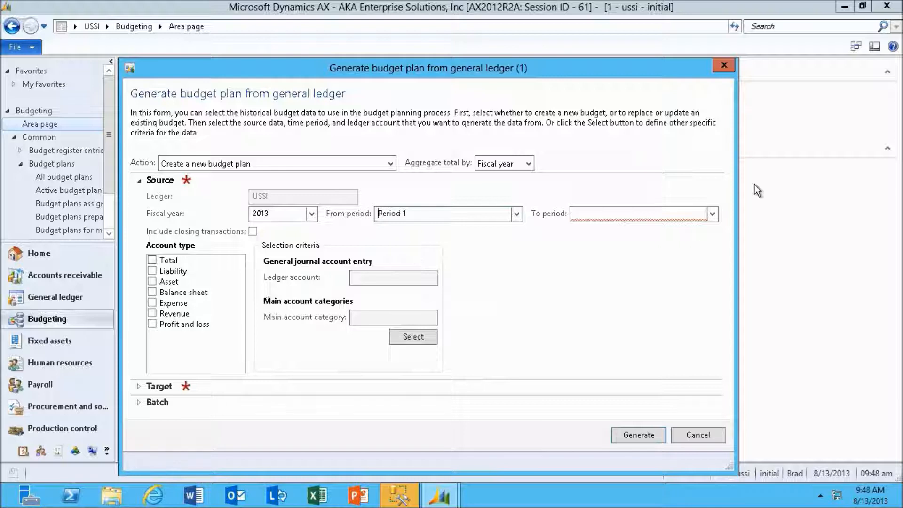
pyautogui.click(713, 214)
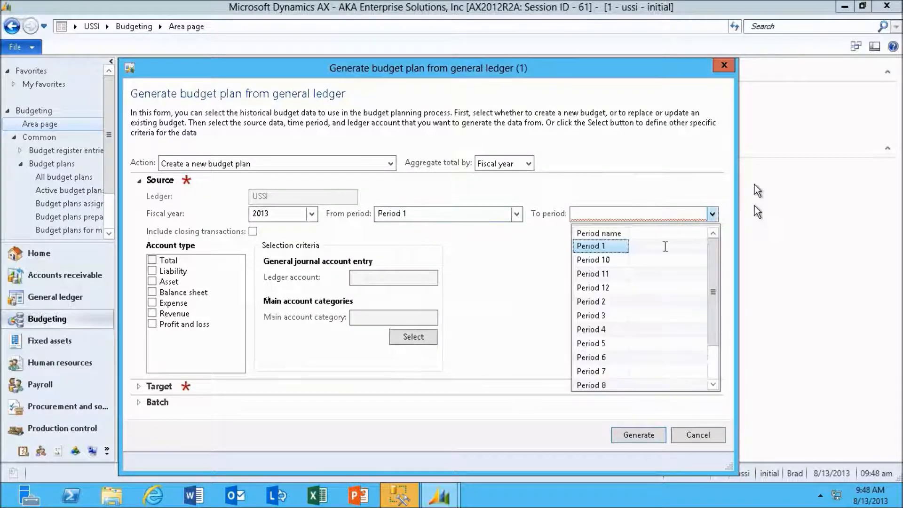
pyautogui.click(622, 288)
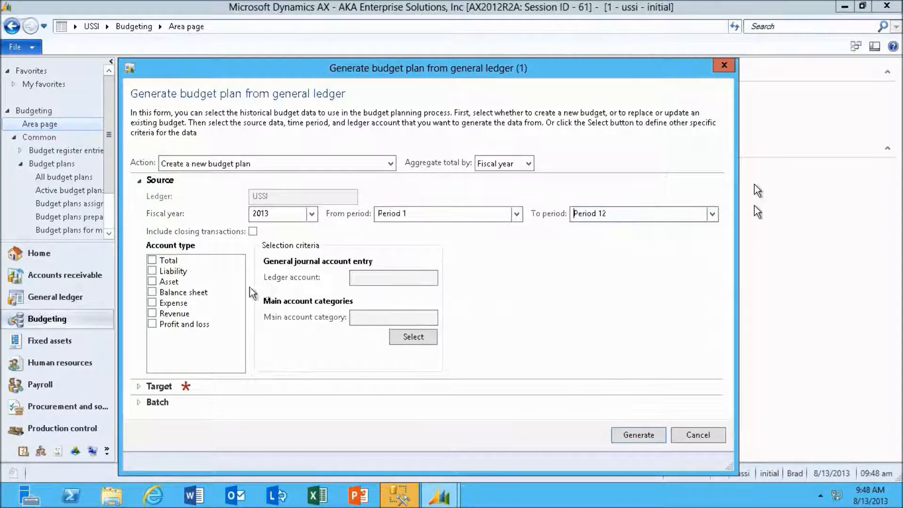
pyautogui.click(152, 304)
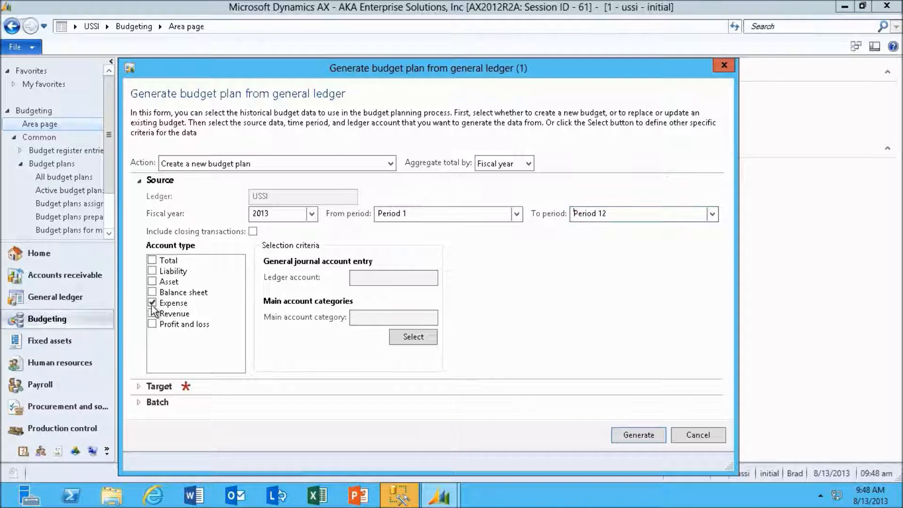
# Set the target budget planning process to USSI 2013 and Historical to No
pyautogui.click(139, 386)
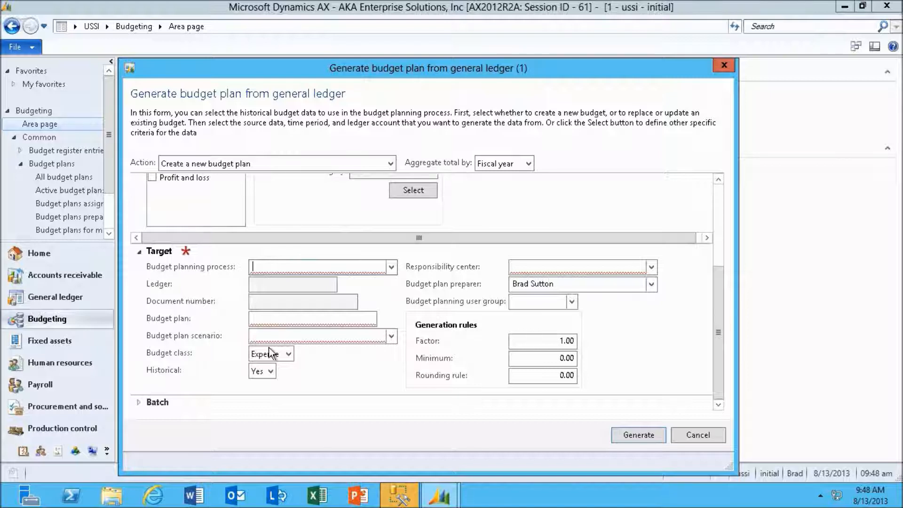
pyautogui.click(389, 267)
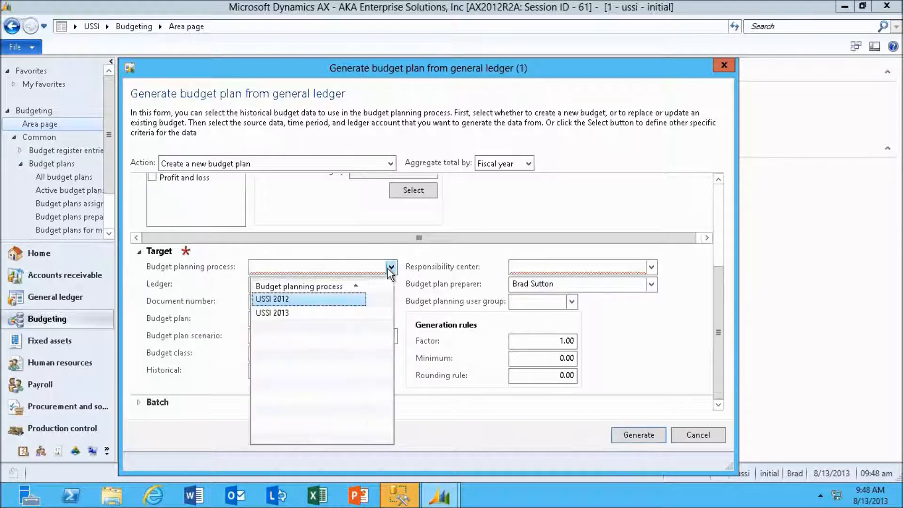
pyautogui.click(292, 314)
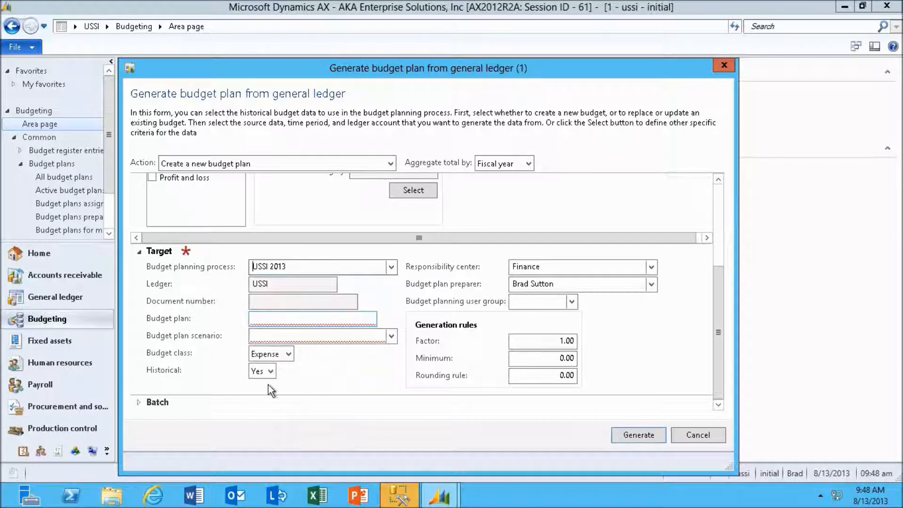
pyautogui.click(271, 372)
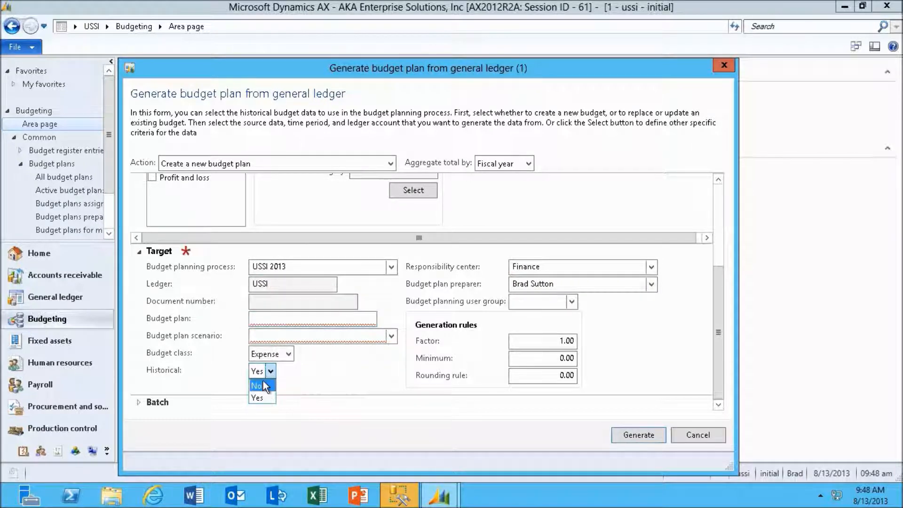
pyautogui.click(264, 383)
# Name the target budget plan "USSI2013 R2" and choose the Previous year budgeted scenario
pyautogui.click(366, 316)
pyautogui.write('usss')
pyautogui.press('BackSpace')
pyautogui.press('BackSpace')
pyautogui.press('BackSpace')
pyautogui.press('BackSpace')
pyautogui.write("USSI2013'R2")
pyautogui.press('Tab')
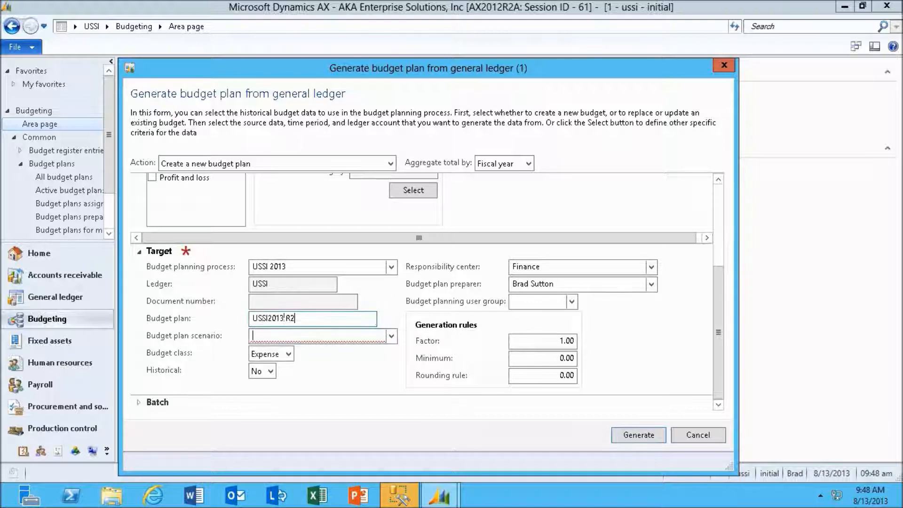
pyautogui.click(389, 337)
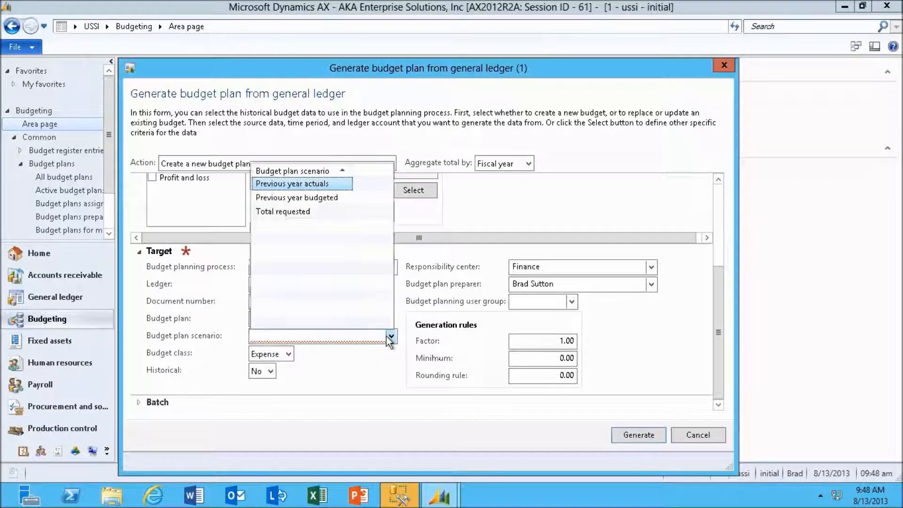
pyautogui.click(296, 196)
# Set the generation factor to 1.15 and the rounding rule to 1.0, and generate the budget plan
pyautogui.doubleClick(566, 341)
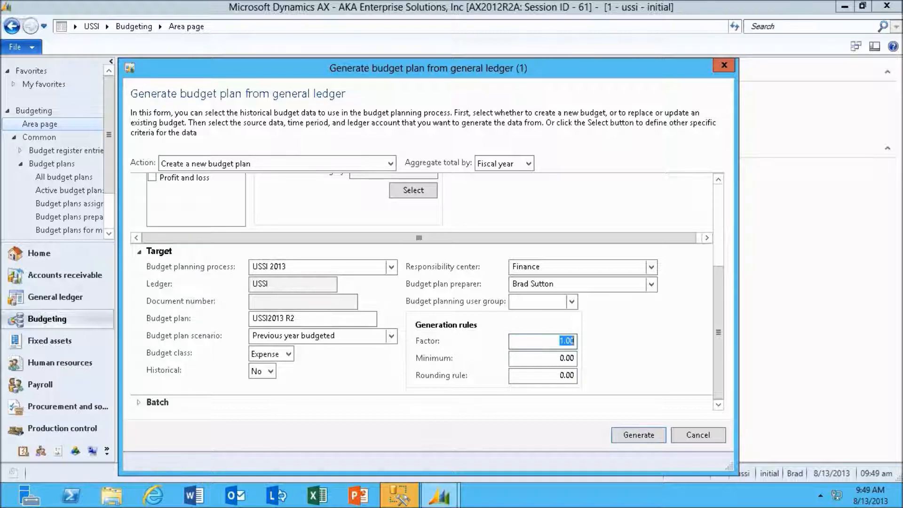
pyautogui.write('1.15')
pyautogui.press('Tab')
pyautogui.press('Tab')
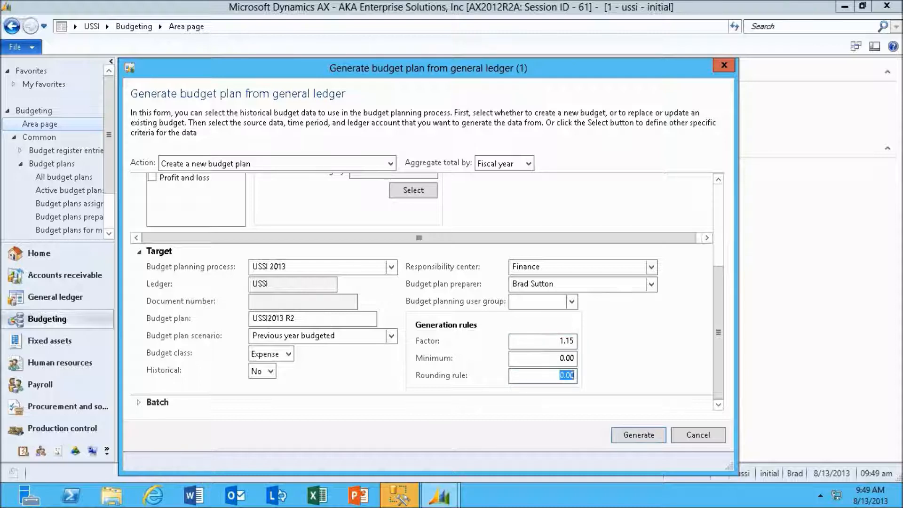
pyautogui.write('1.0')
pyautogui.click(634, 437)
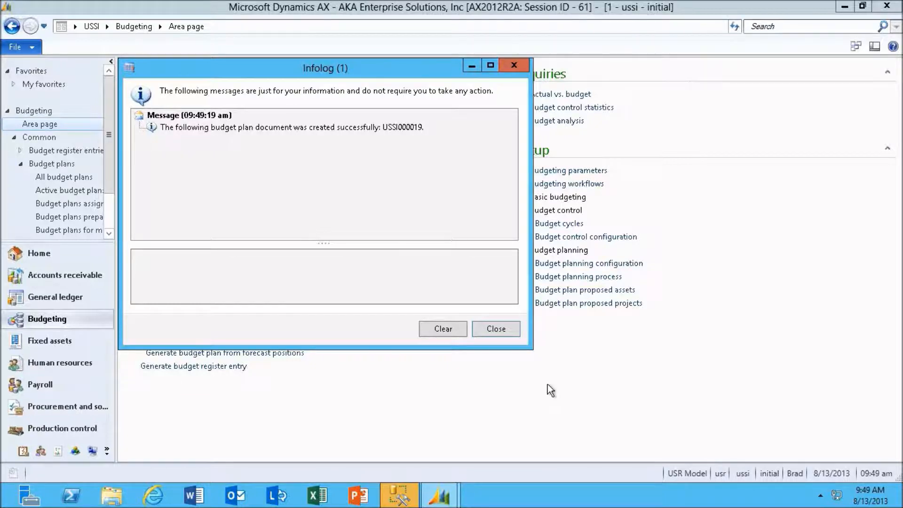
pyautogui.click(503, 334)
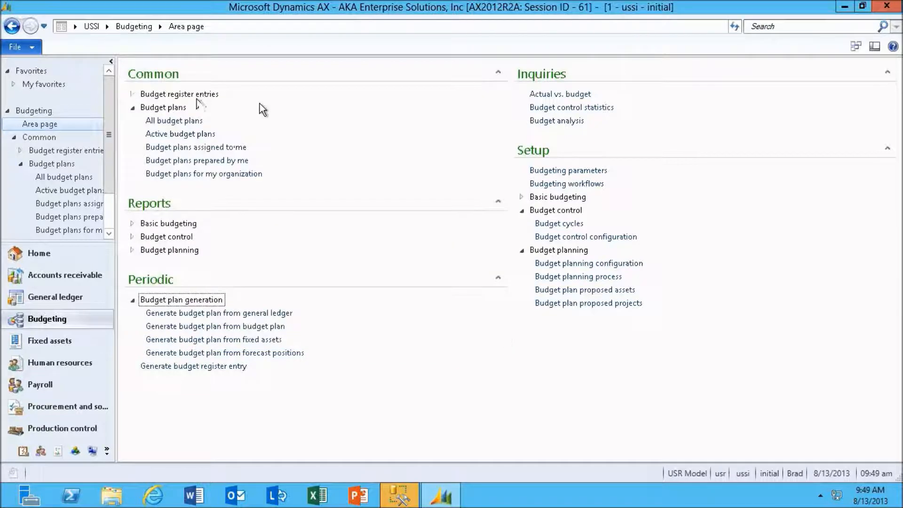
# List all budget plans sorted by ascending document number and select the USSI2013 R2 plan to review its details
pyautogui.click(185, 123)
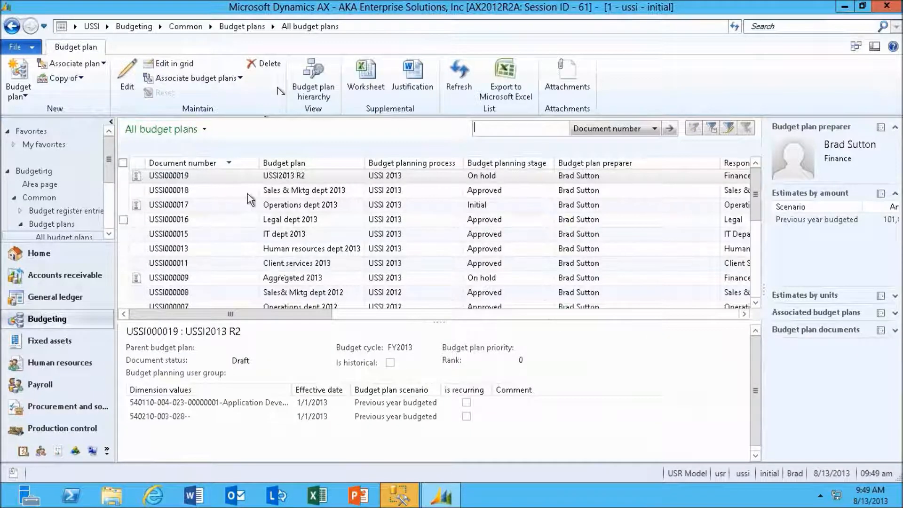
pyautogui.click(220, 162)
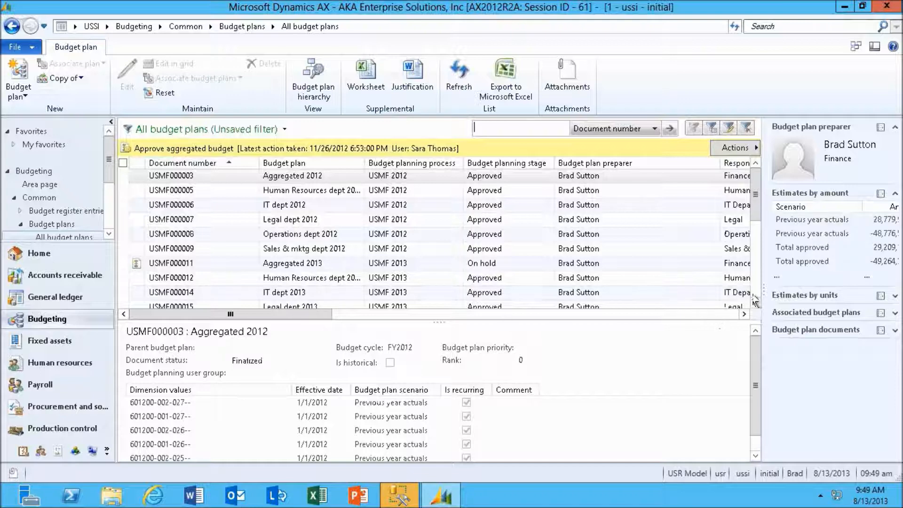
pyautogui.scroll(-3, 755, 304)
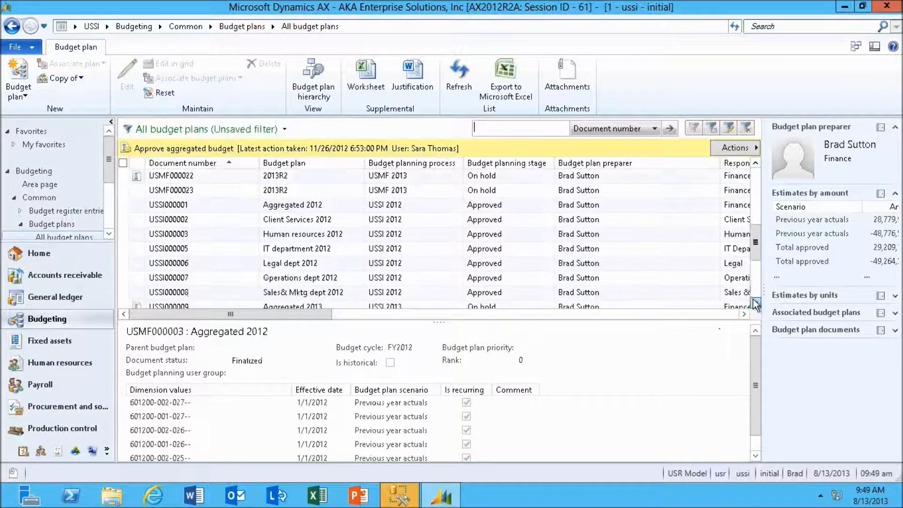
pyautogui.scroll(-4, 755, 303)
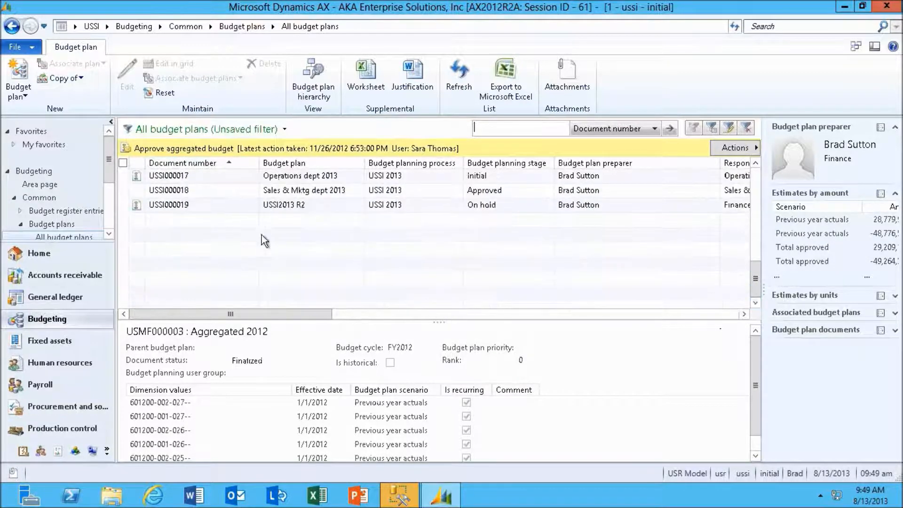
pyautogui.click(207, 203)
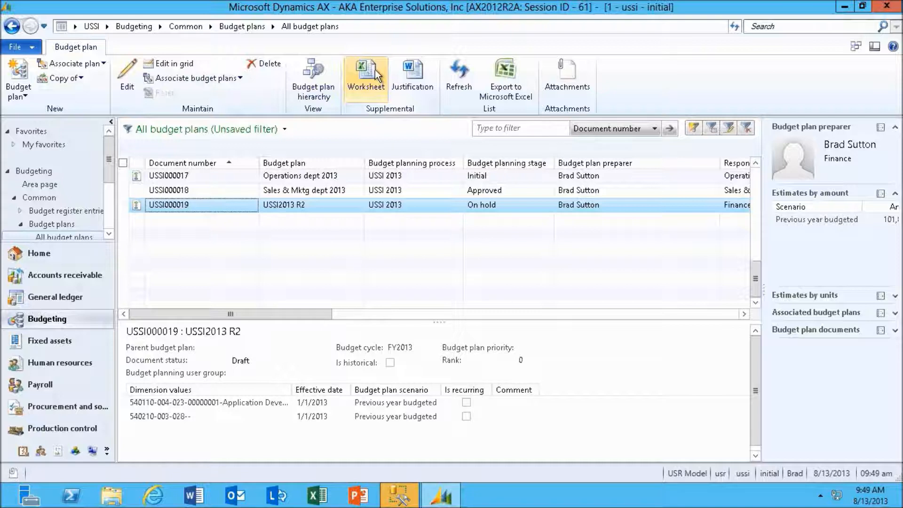
# Switch to the PowerPoint presentation and start the slide show from the Demonstration Budgeting slide
pyautogui.moveTo(546, 6)
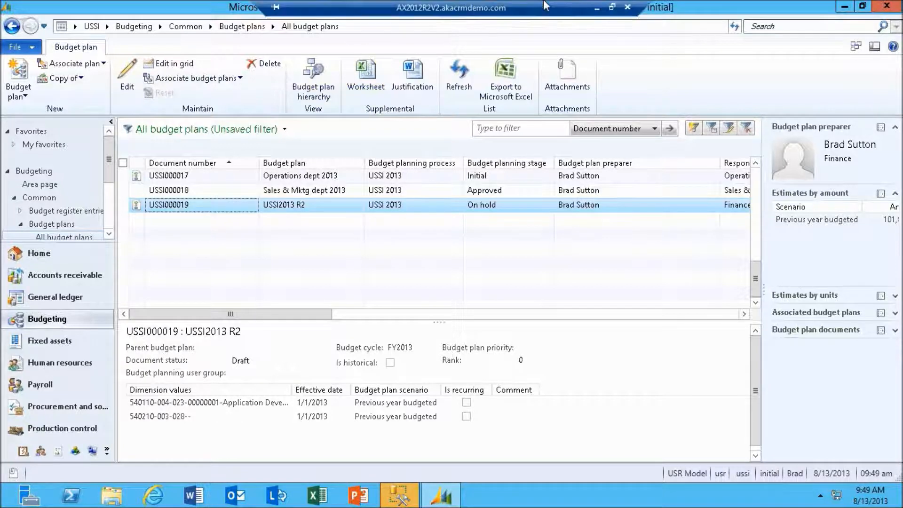
pyautogui.click(598, 8)
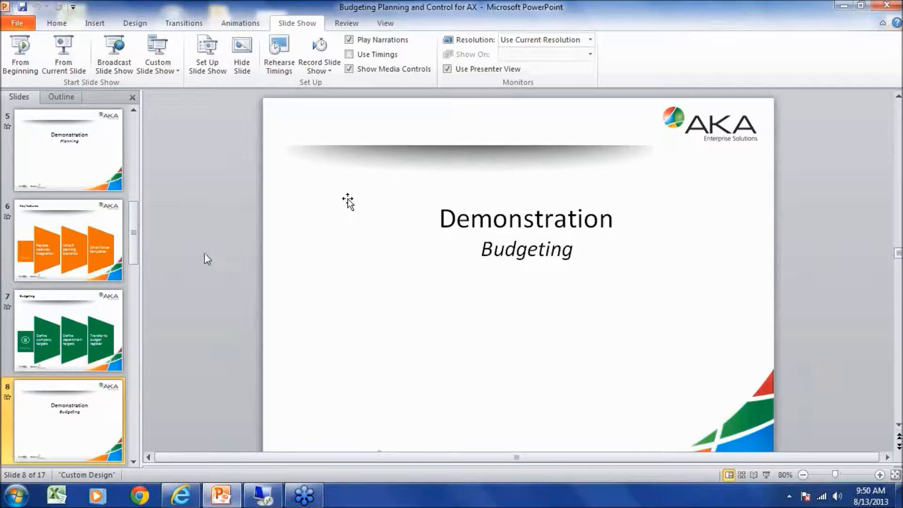
pyautogui.click(69, 59)
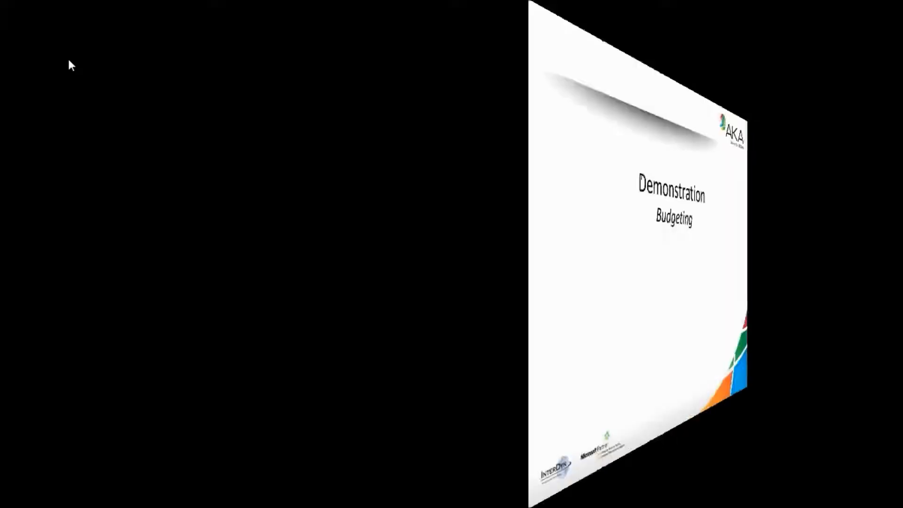